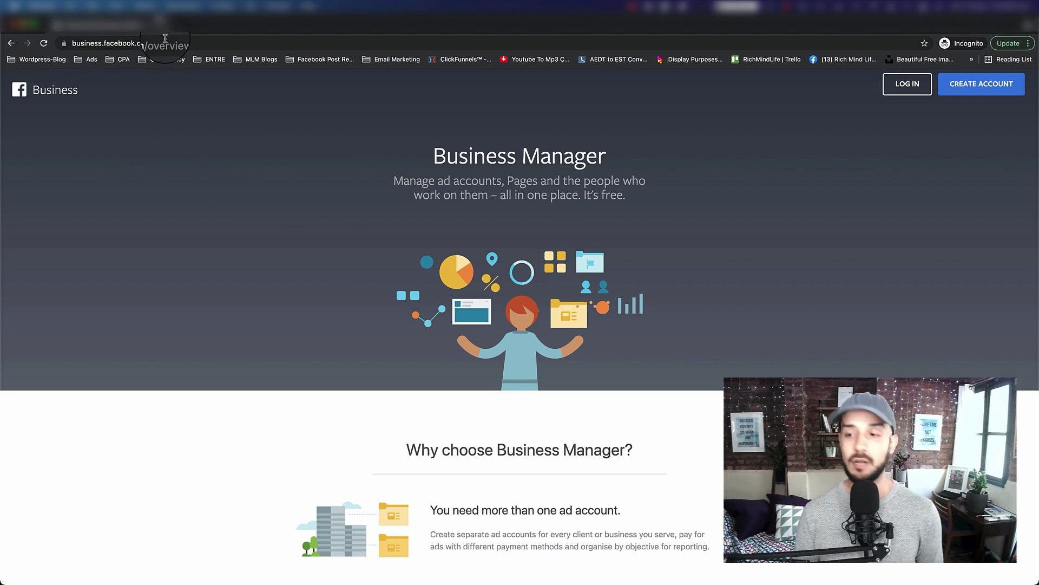
# Step: Go to the Facebook sign-in page to log in to Business Manager
pyautogui.click(969, 88)
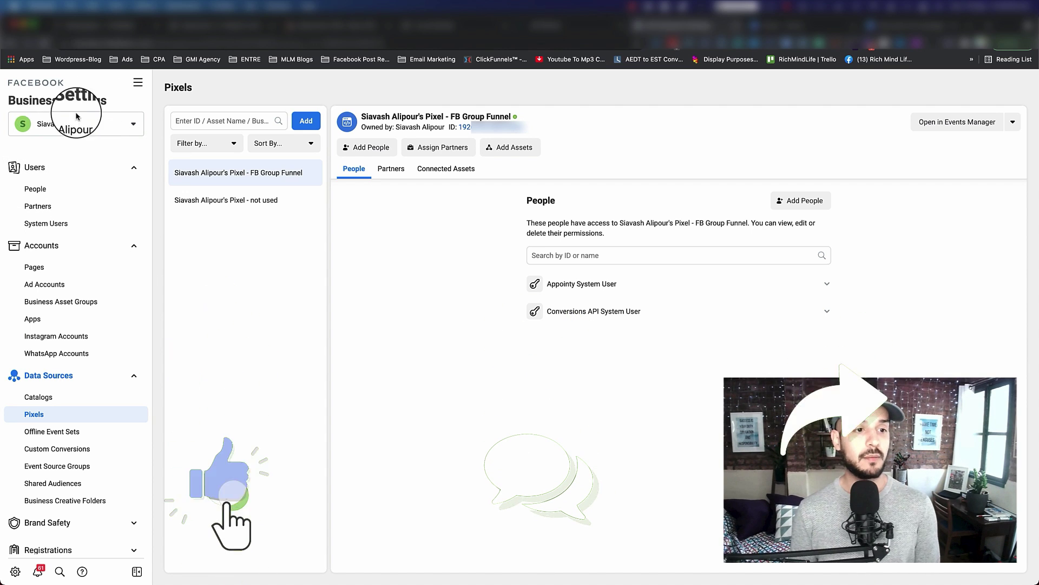
# Step: Show the People page with its one admin, briefly checking the business account selector
pyautogui.click(138, 83)
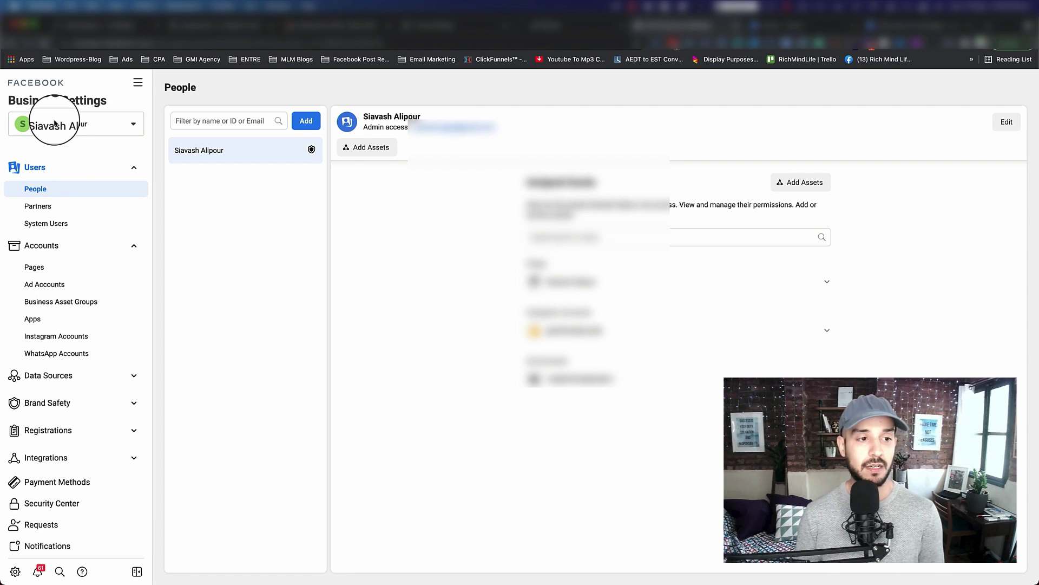
pyautogui.click(134, 125)
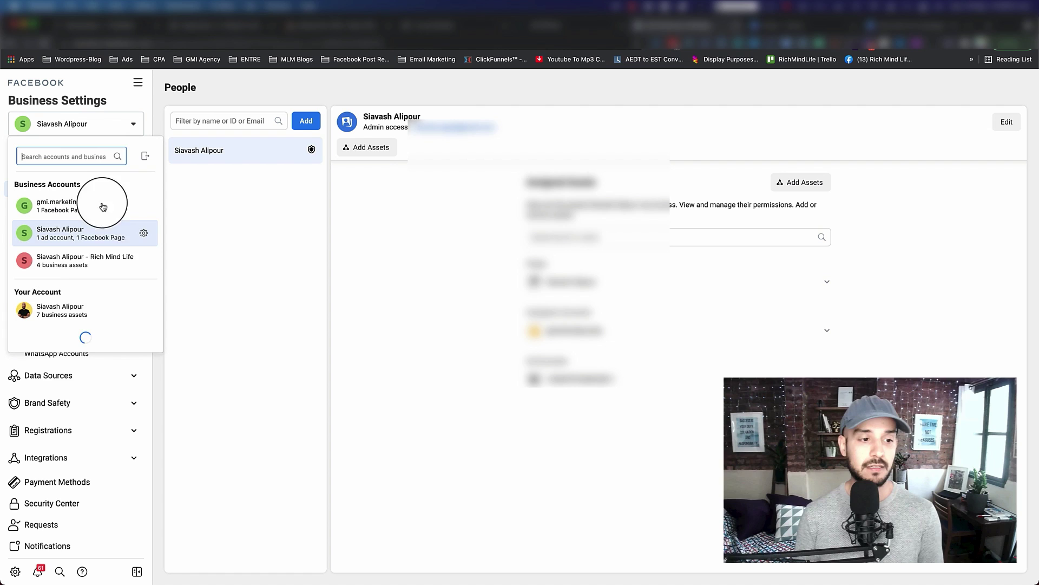
pyautogui.click(134, 125)
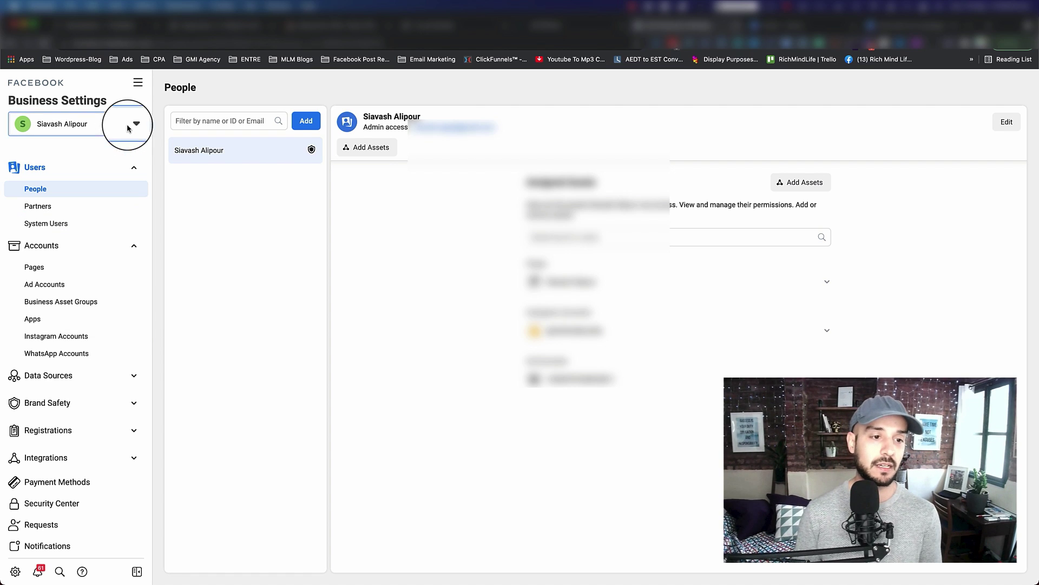
# Step: Open Ad Accounts showing the disabled account, and review the Add options without choosing one
pyautogui.click(40, 285)
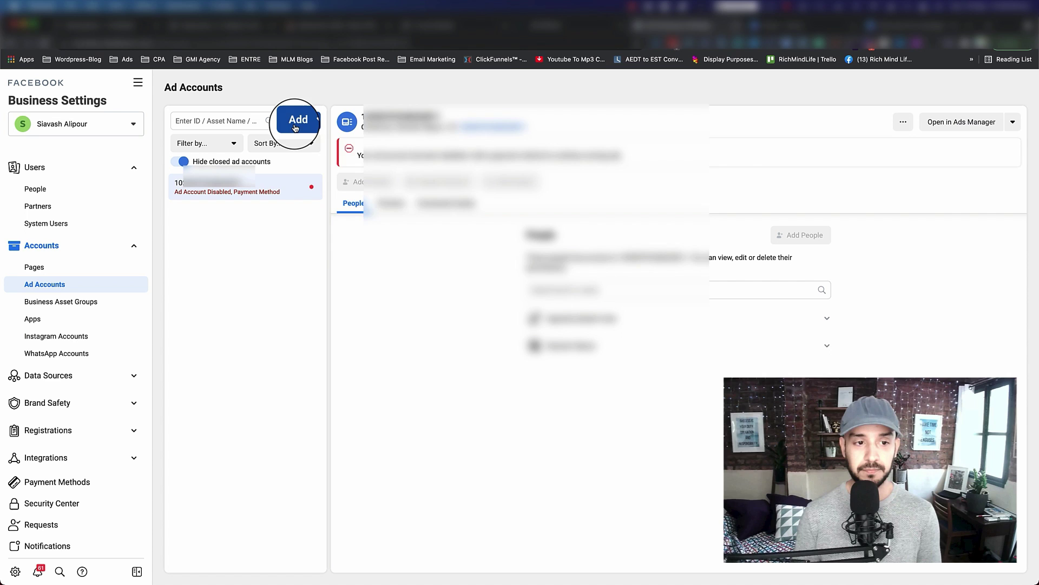
pyautogui.click(297, 120)
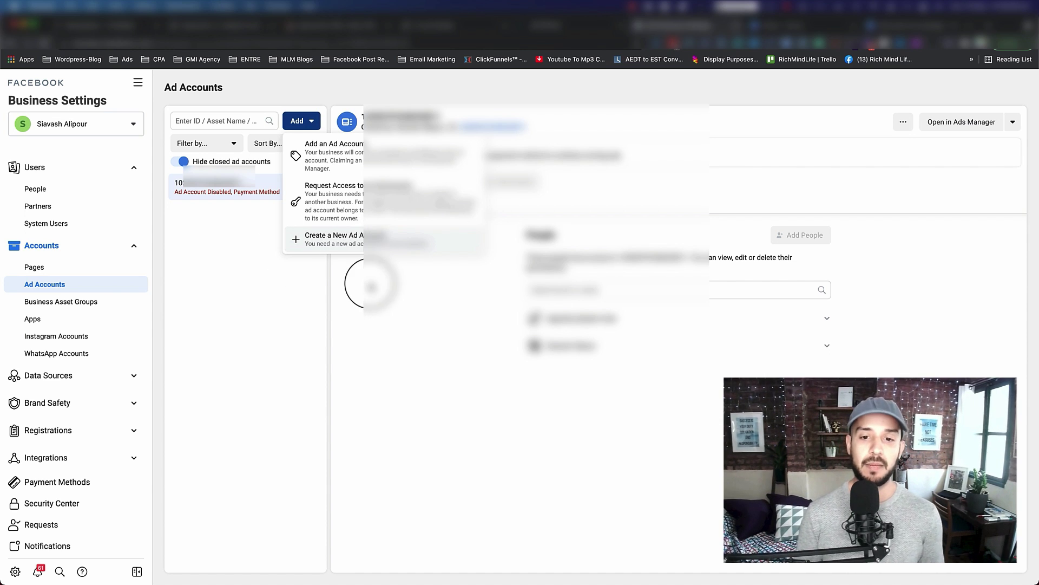
pyautogui.click(347, 293)
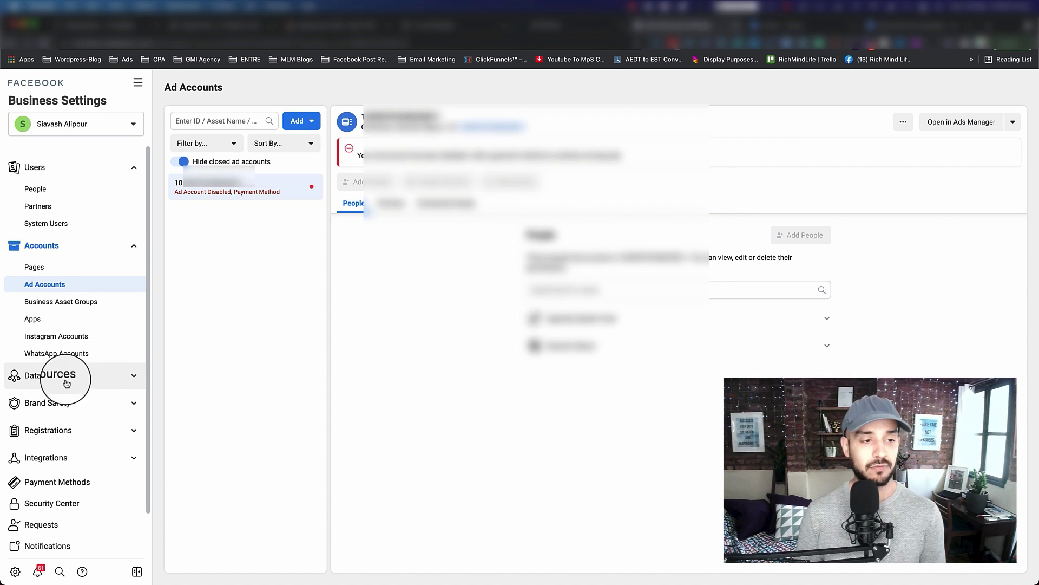
# Step: Open Data Sources > Pixels, listing FB Group Funnel and an unused pixel
pyautogui.click(132, 376)
pyautogui.click(37, 418)
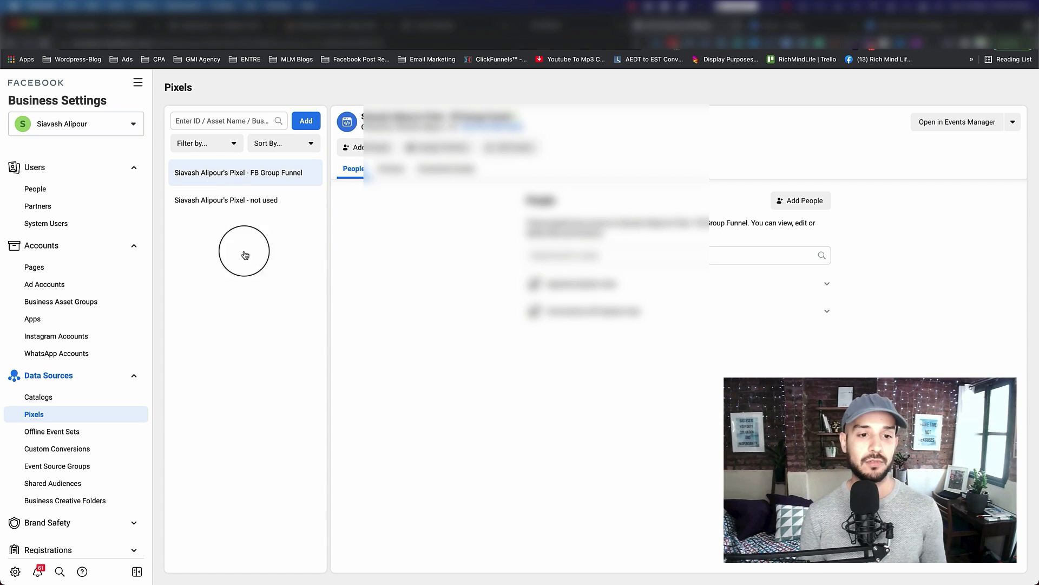
# Step: Add a pixel named 'Speechelo YT Tutorial', replacing the default name, and continue
pyautogui.click(306, 122)
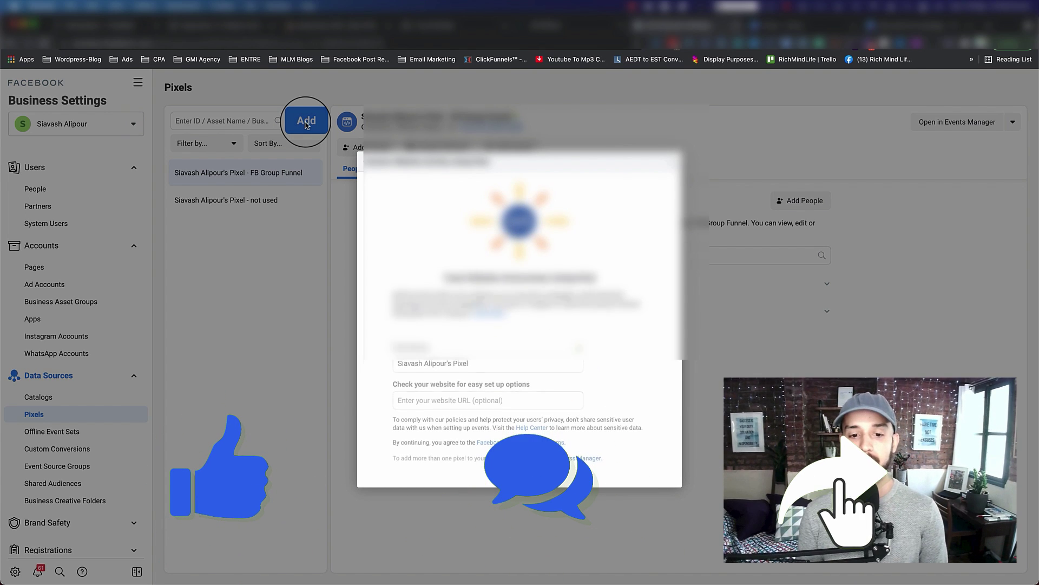
pyautogui.moveTo(472, 353); pyautogui.dragTo(389, 351)
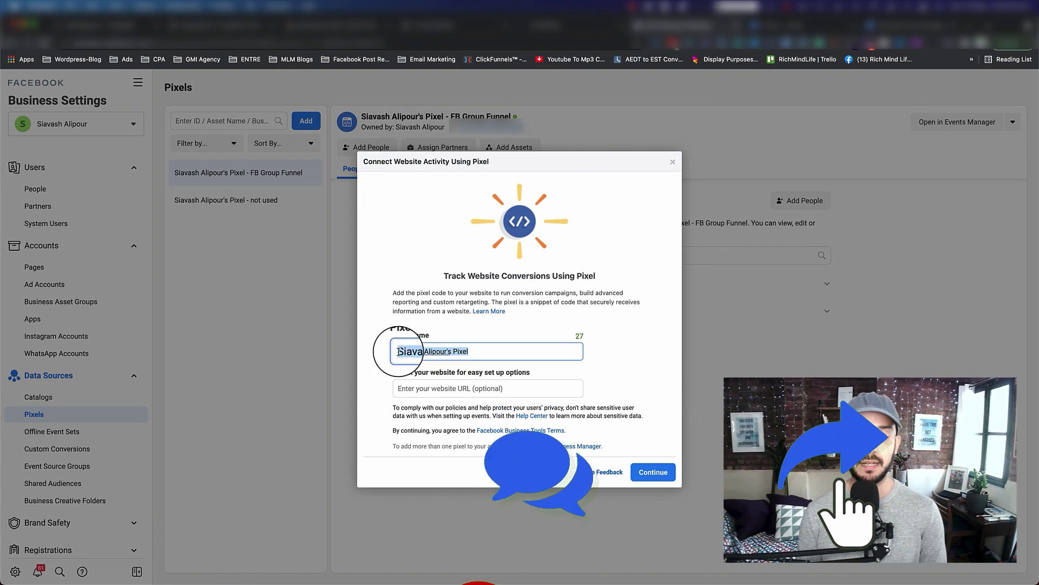
pyautogui.write('Tes')
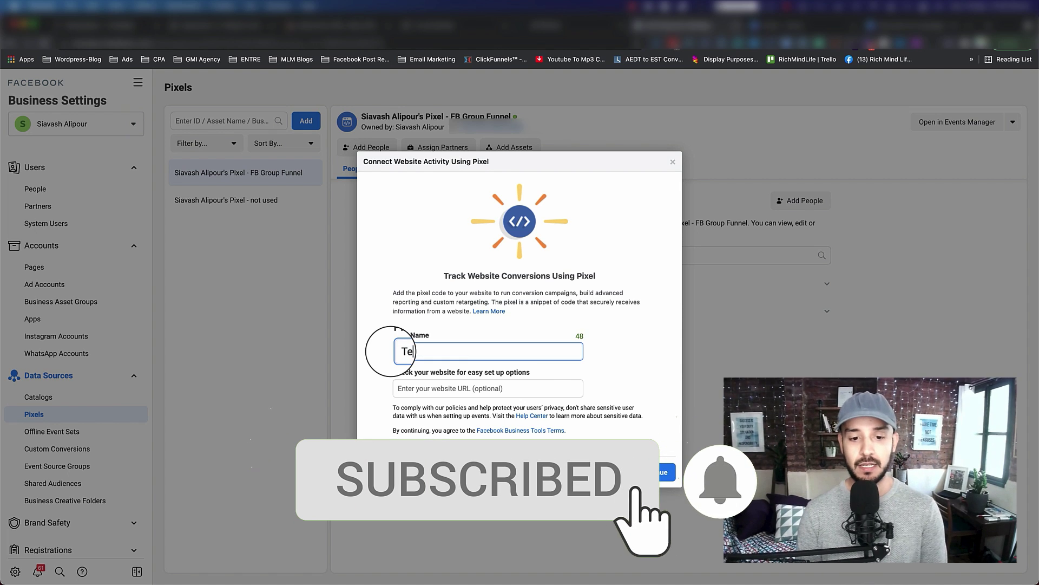
pyautogui.press('BackSpace')
pyautogui.press('BackSpace')
pyautogui.press('BackSpace')
pyautogui.press('BackSpace')
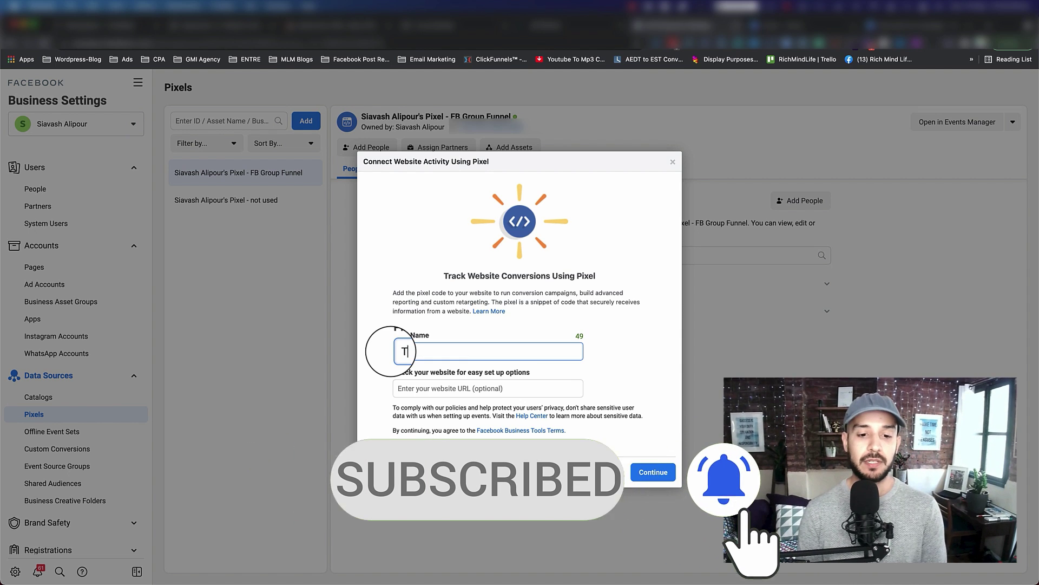
pyautogui.write('Sep')
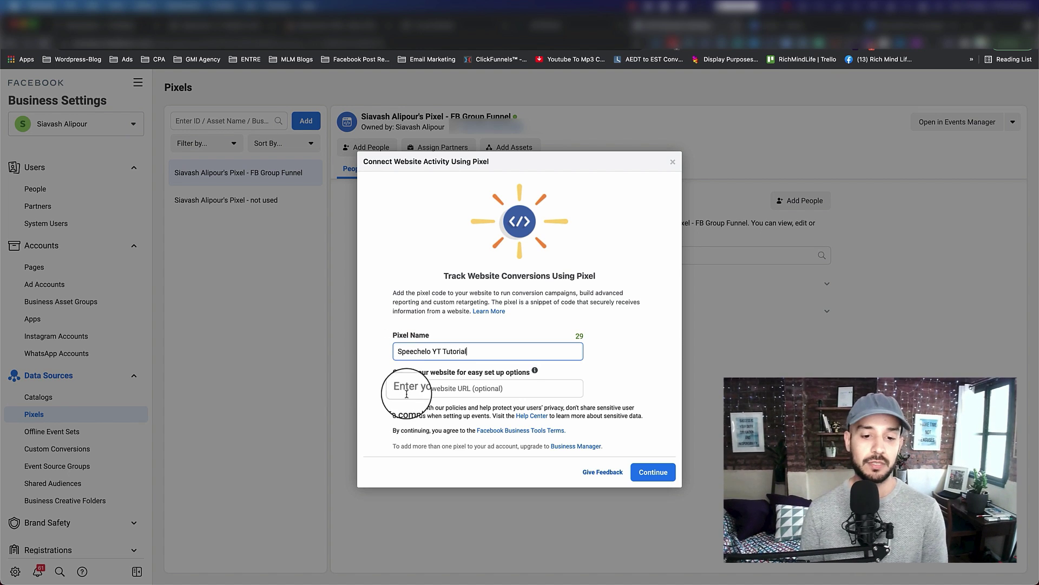
pyautogui.click(653, 472)
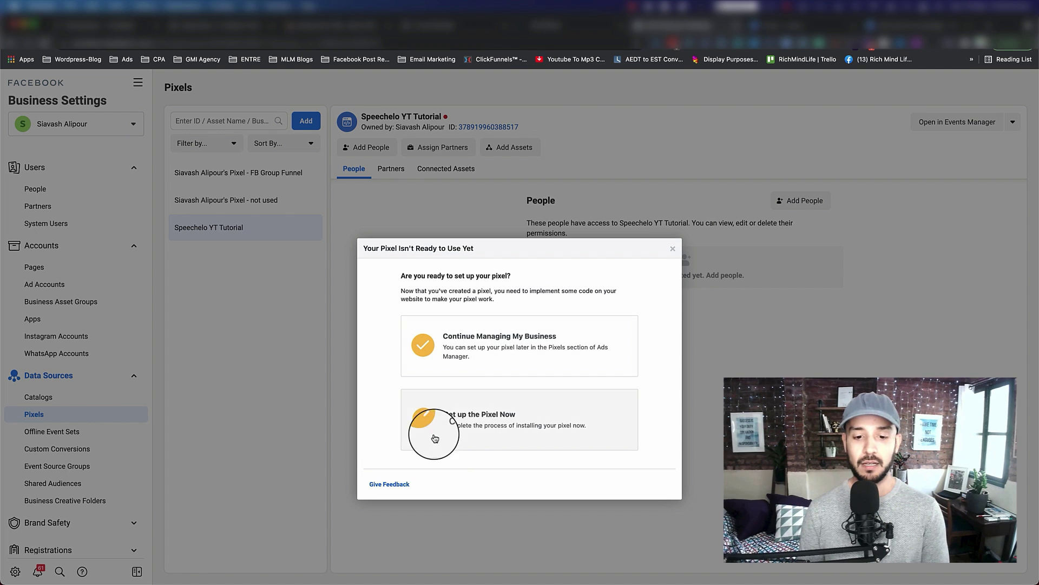
# Step: Choose to set up the pixel manually and copy its base code
pyautogui.click(491, 427)
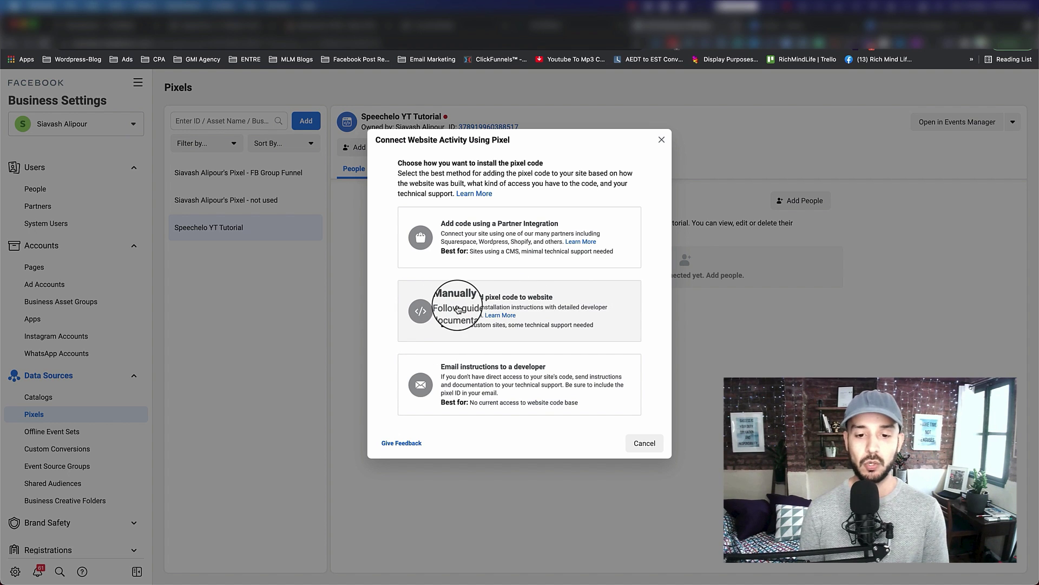
pyautogui.click(457, 309)
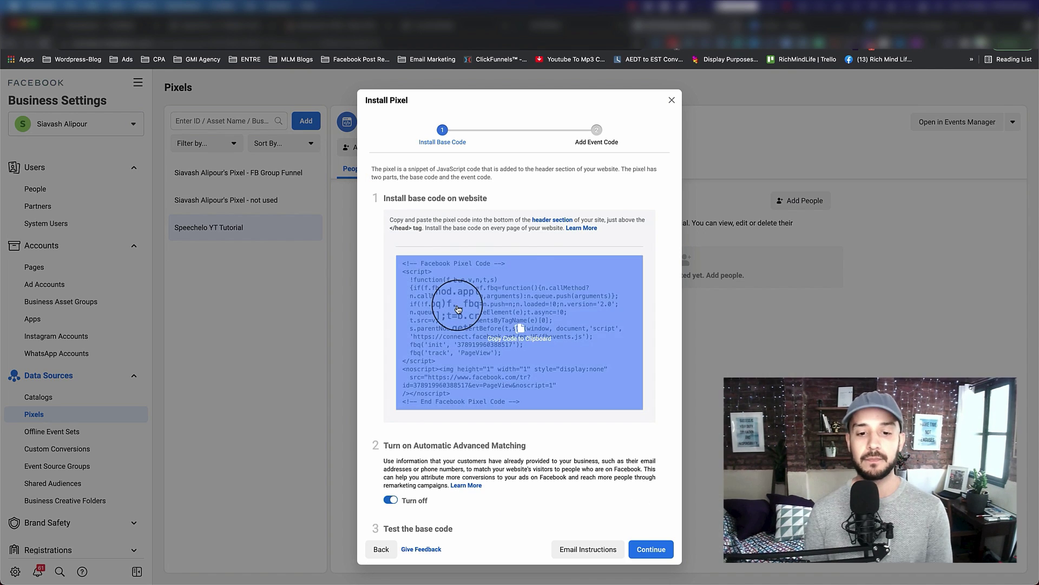
pyautogui.scroll(-2, 487, 301)
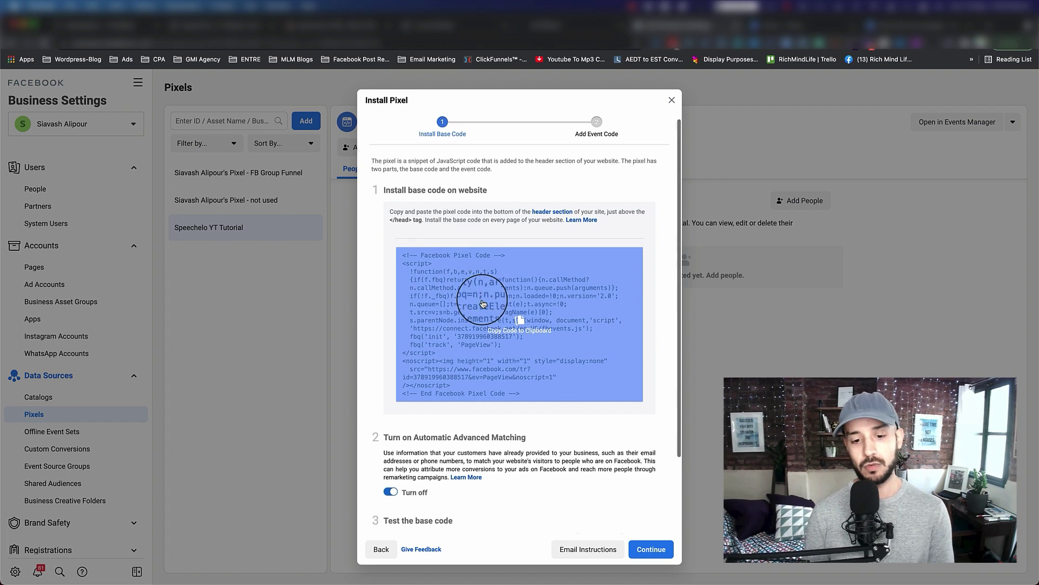
pyautogui.scroll(-1, 483, 303)
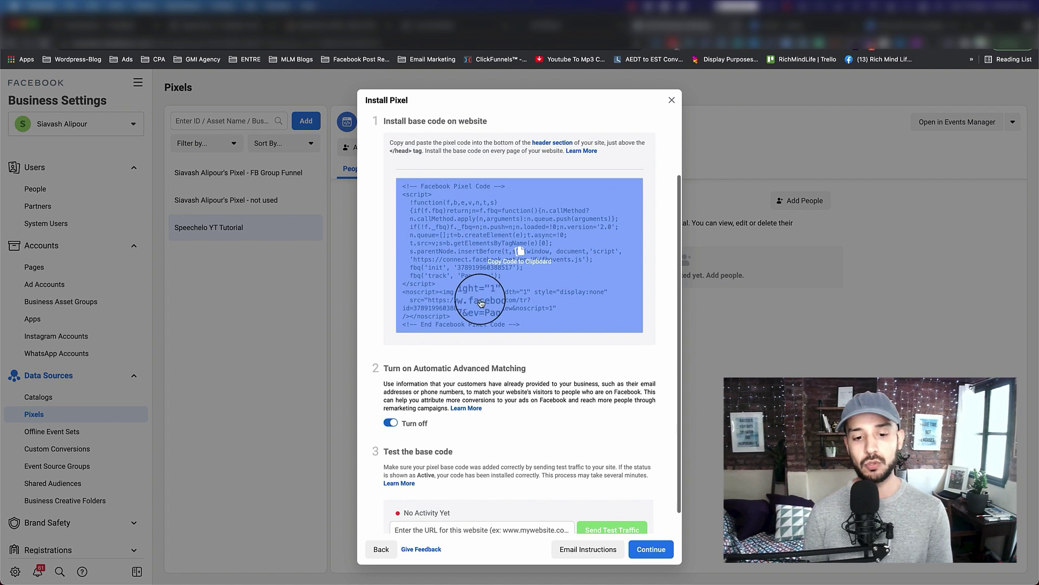
pyautogui.click(515, 255)
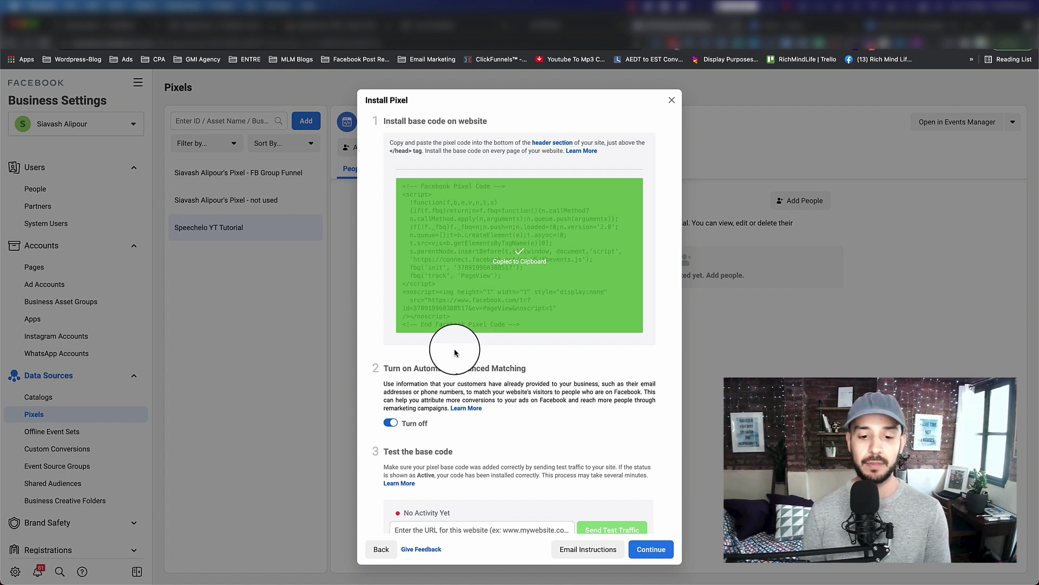
# Step: Turn on Automatic Advanced Matching, finish installation, and skip event code setup
pyautogui.scroll(-1, 445, 360)
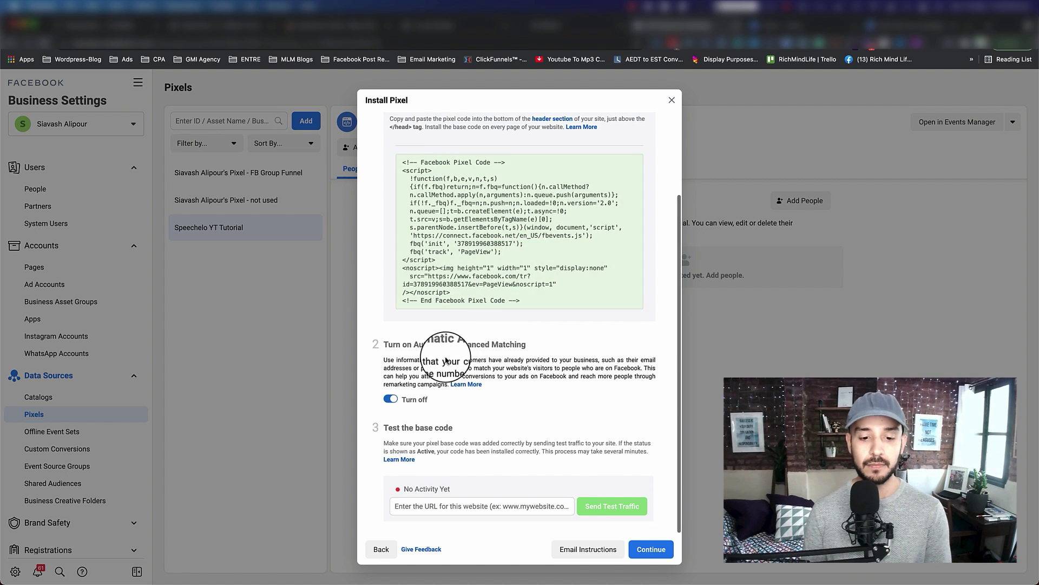
pyautogui.click(391, 400)
pyautogui.scroll(-3, 418, 407)
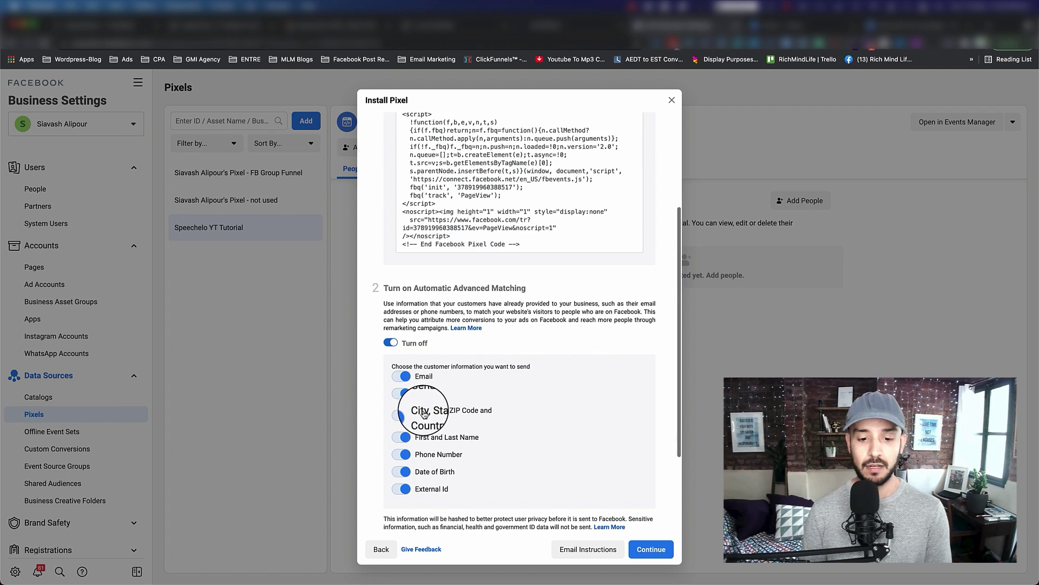
pyautogui.scroll(-5, 428, 368)
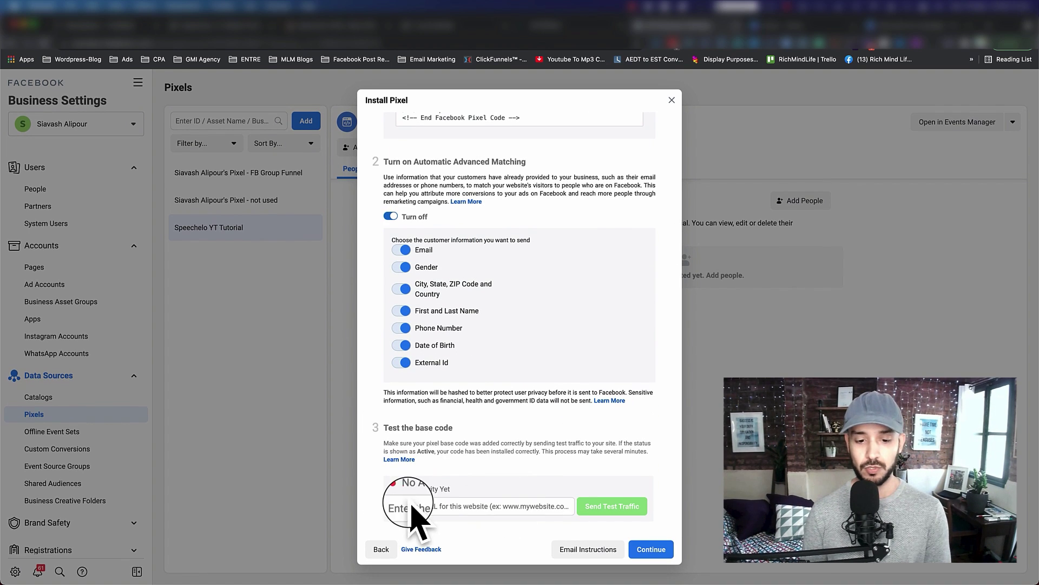
pyautogui.click(663, 549)
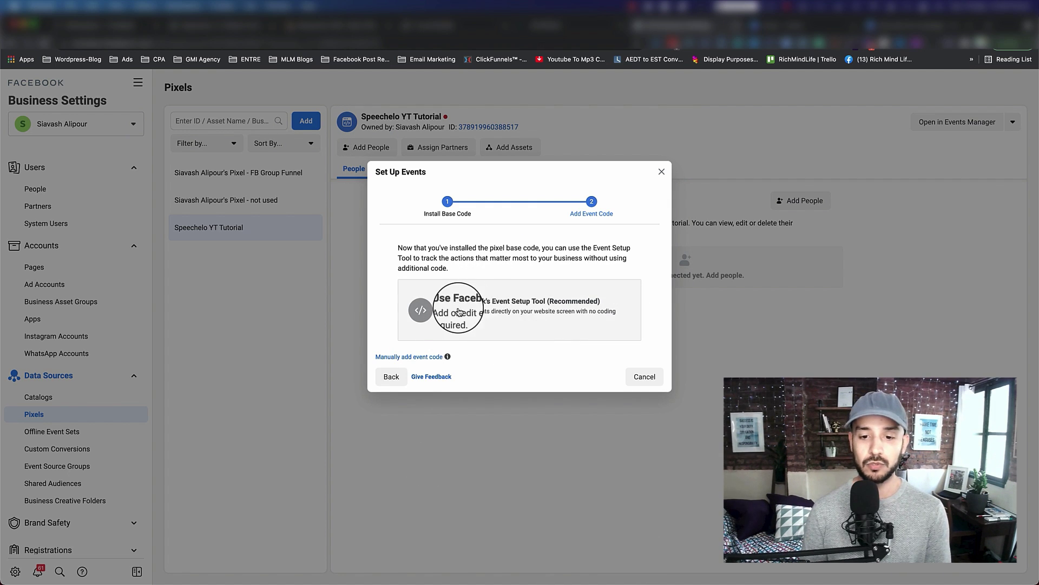
pyautogui.click(643, 377)
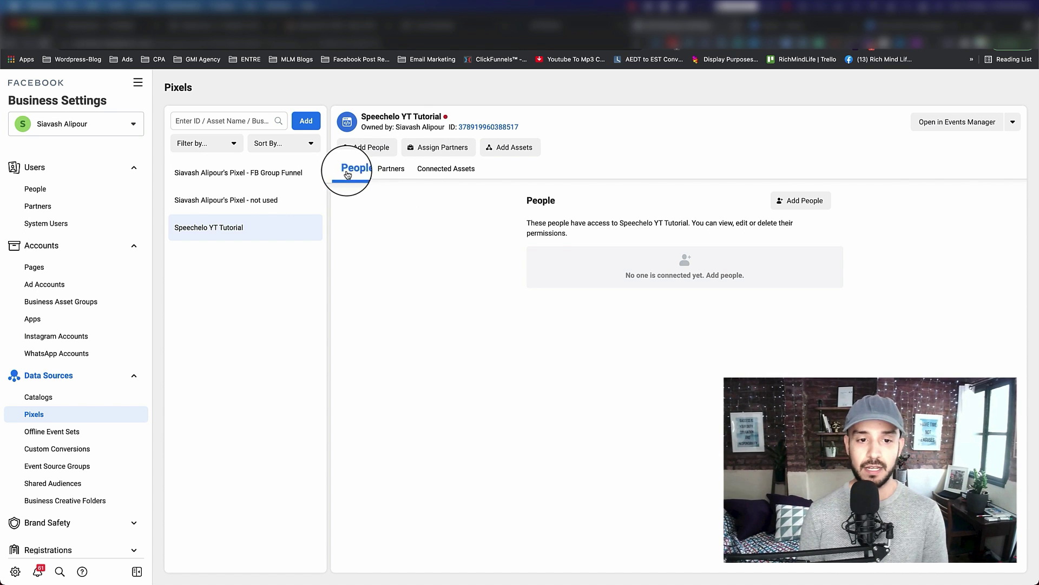
# Step: Assign the person to Speechelo YT Tutorial with Manage Pixel access, then view Connected Assets
pyautogui.click(796, 202)
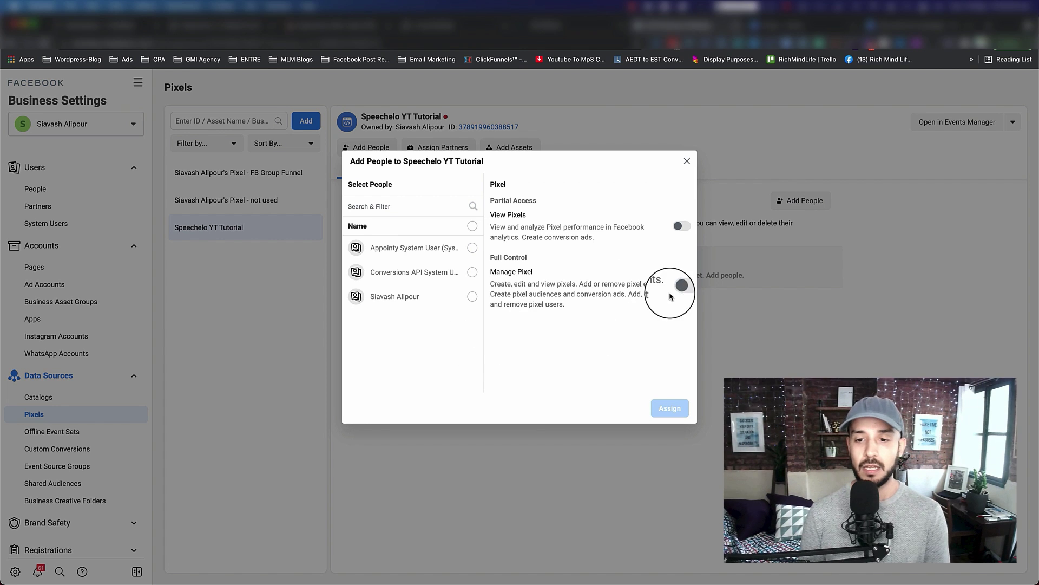
pyautogui.click(472, 297)
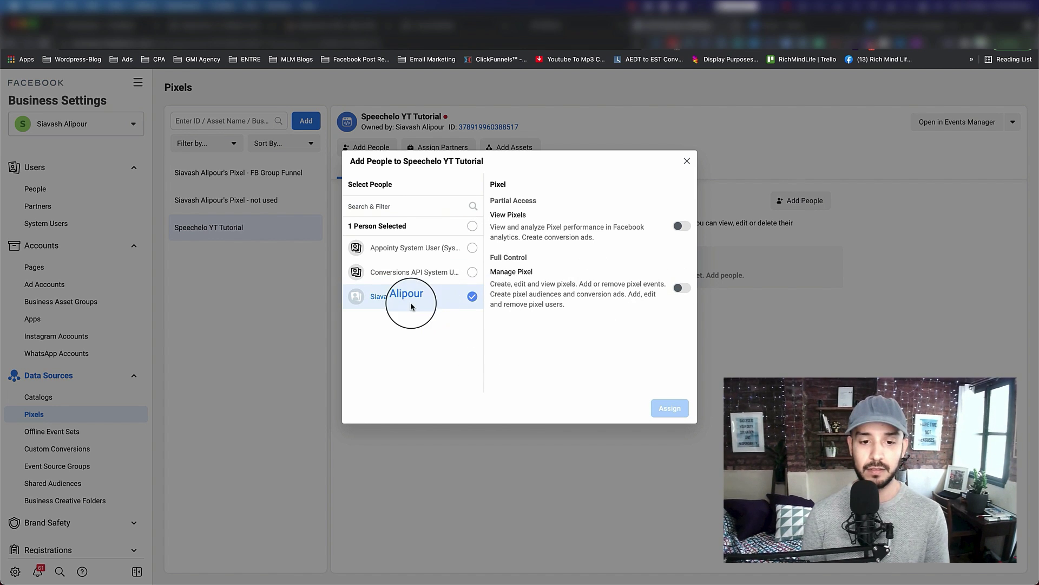
pyautogui.click(682, 288)
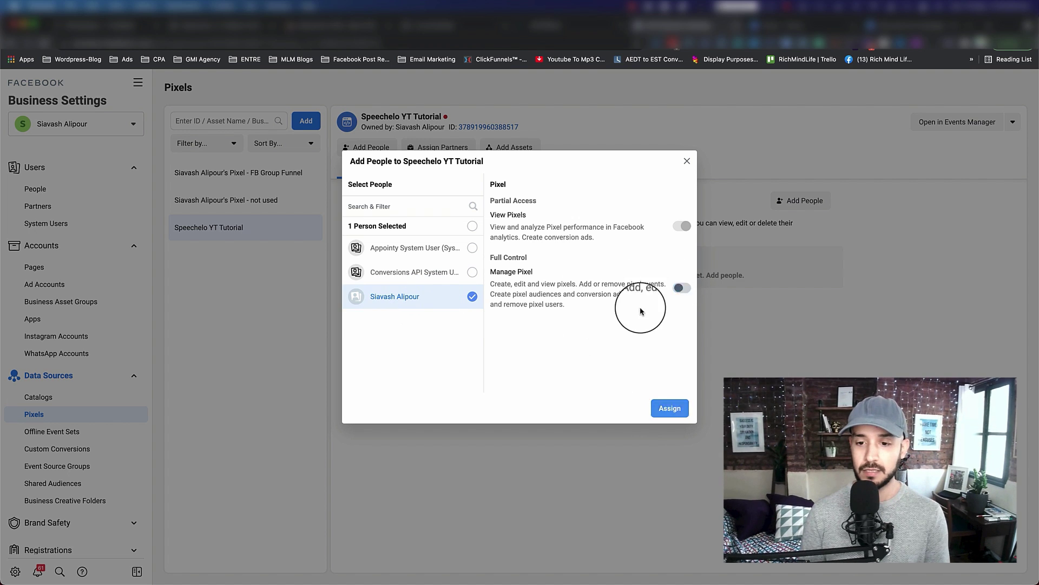
pyautogui.click(667, 411)
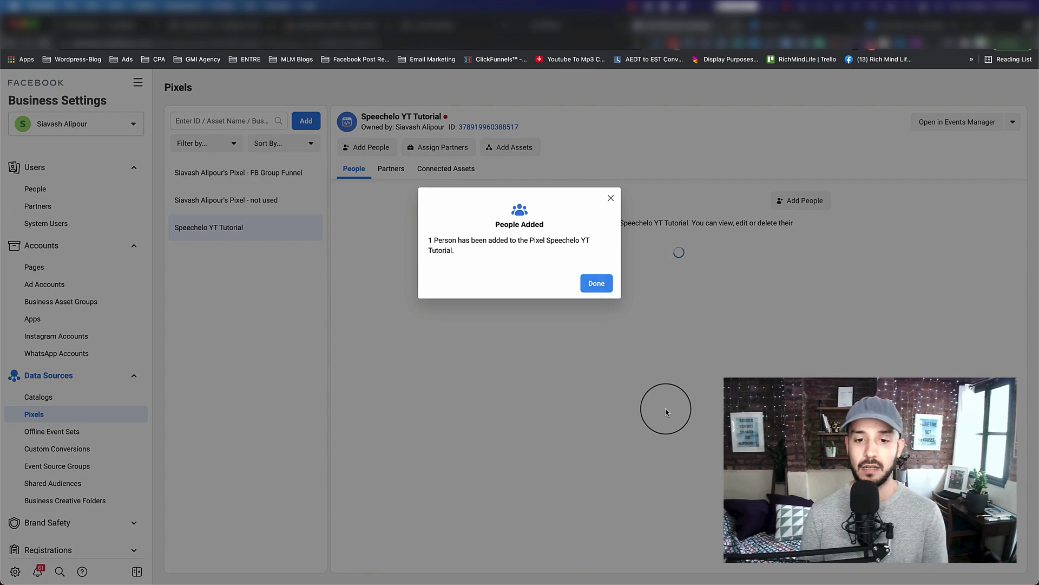
pyautogui.click(596, 284)
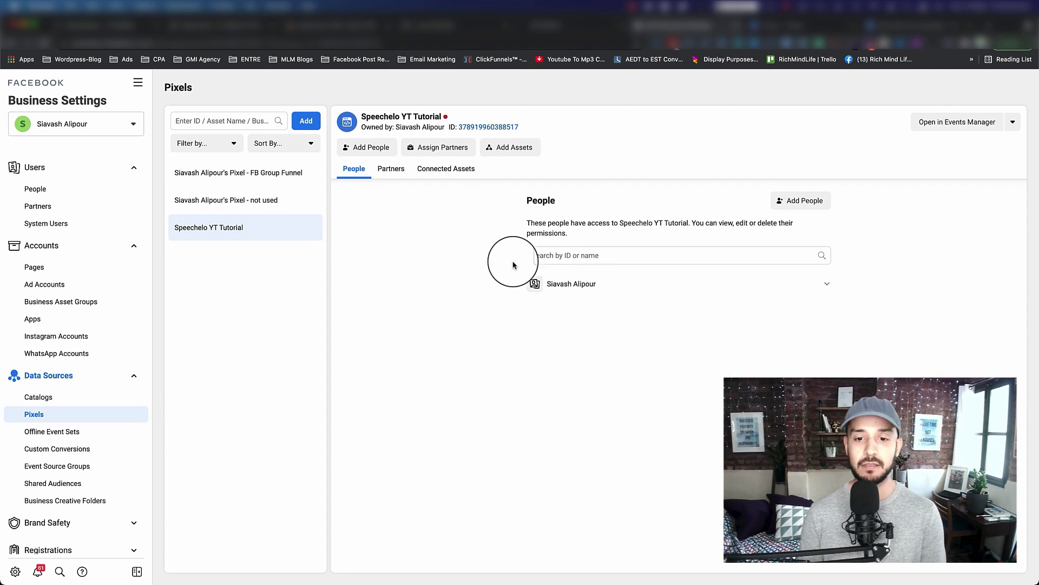
pyautogui.click(431, 168)
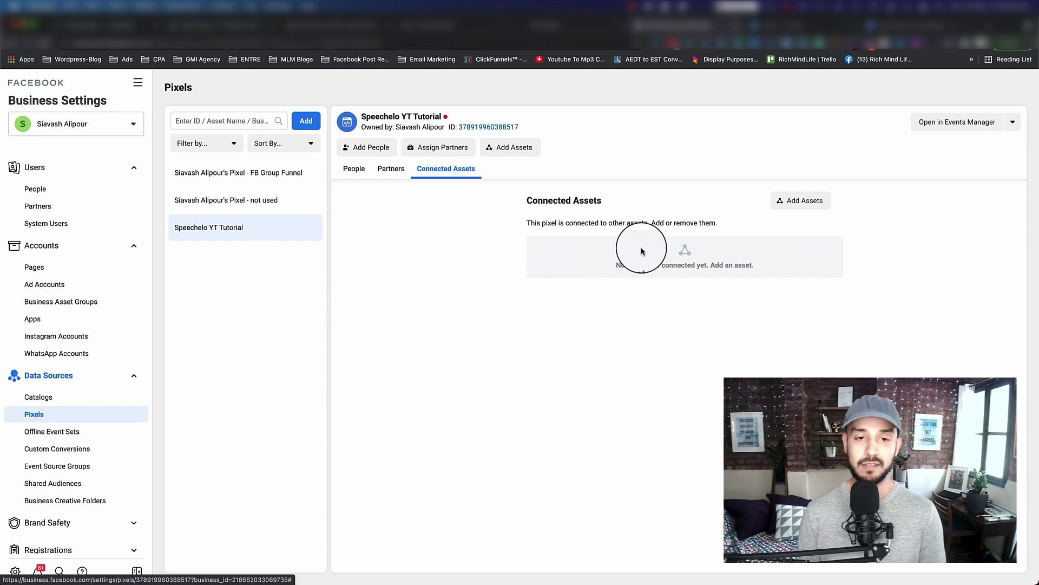
# Step: Add the business's ad account as a connected asset of the Speechelo YT Tutorial pixel
pyautogui.click(798, 202)
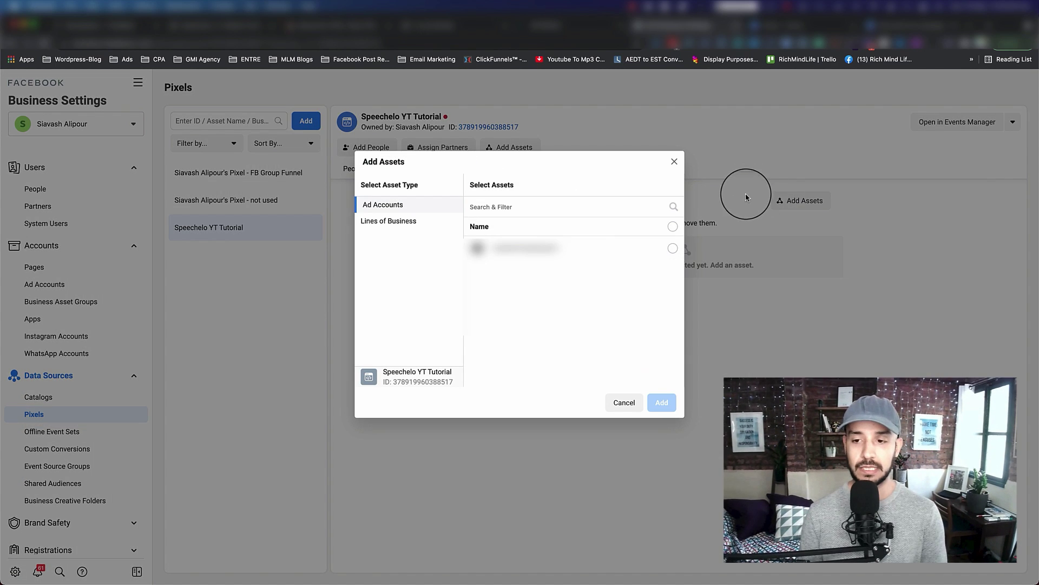
pyautogui.click(672, 248)
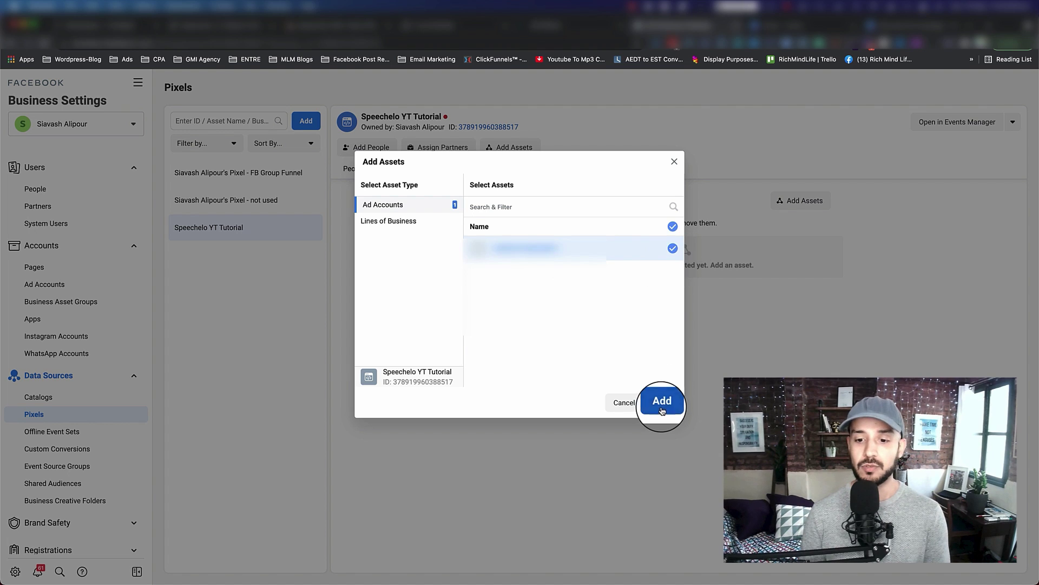
pyautogui.click(662, 402)
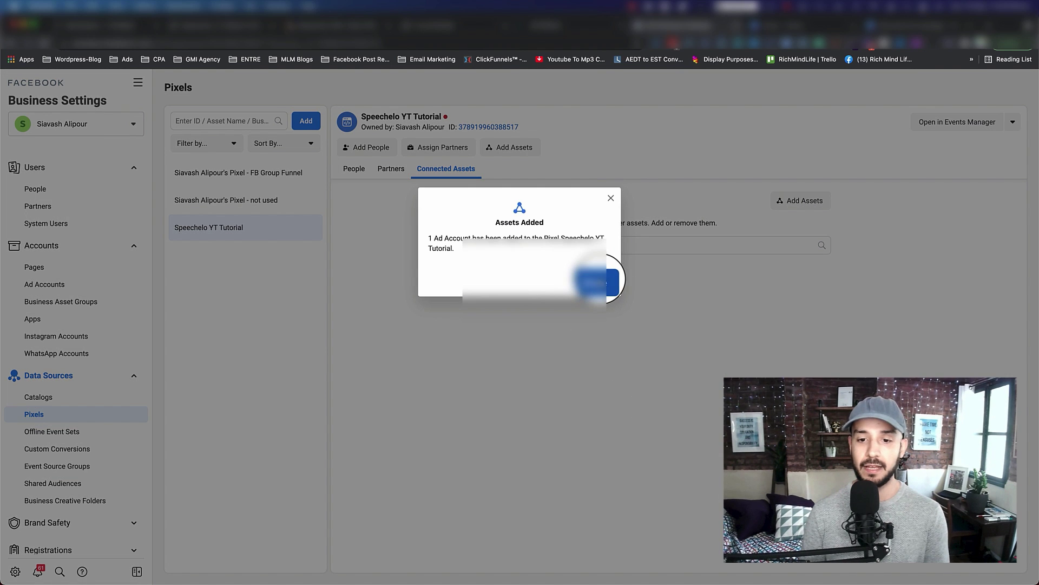
pyautogui.click(598, 281)
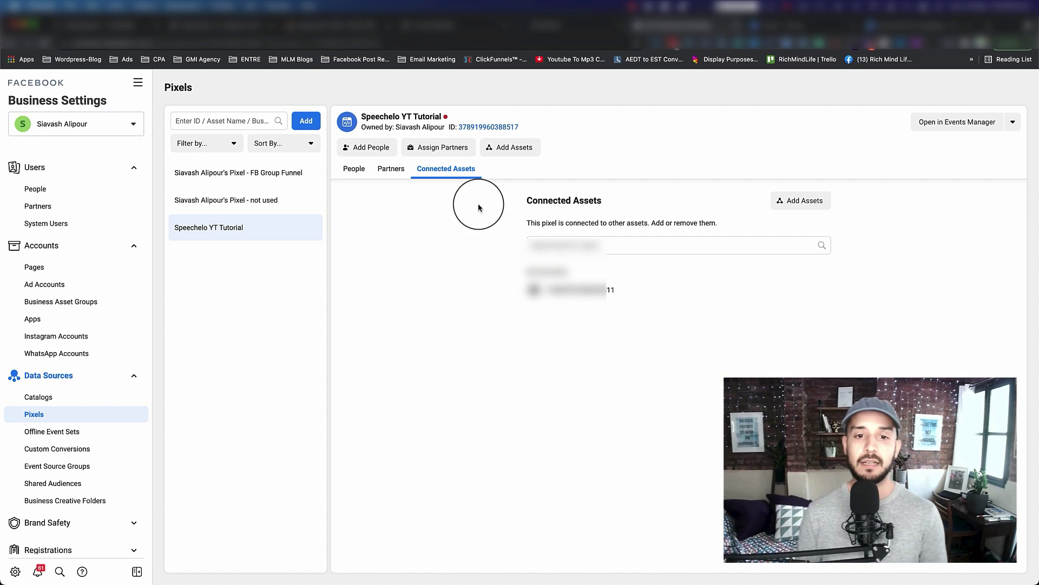
pyautogui.moveTo(446, 118)
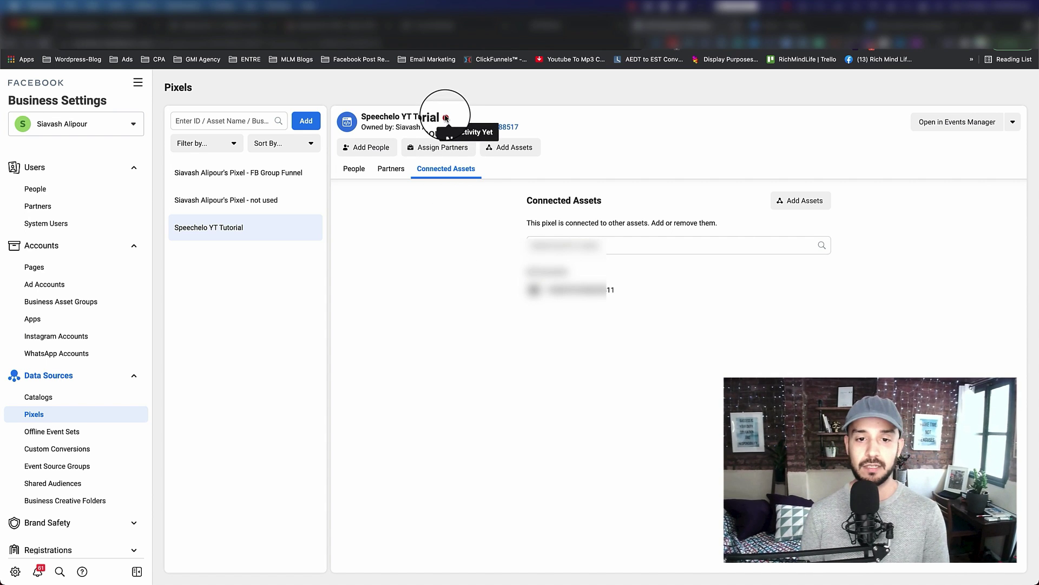